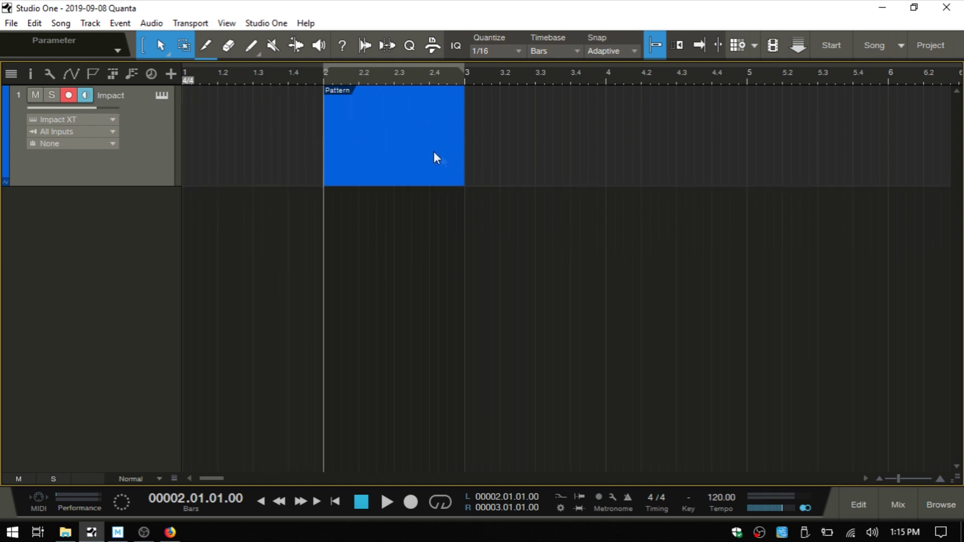
# - Open the one-bar Impact Pattern event in the Pattern editor's 16-step grid
pyautogui.doubleClick(393, 175)
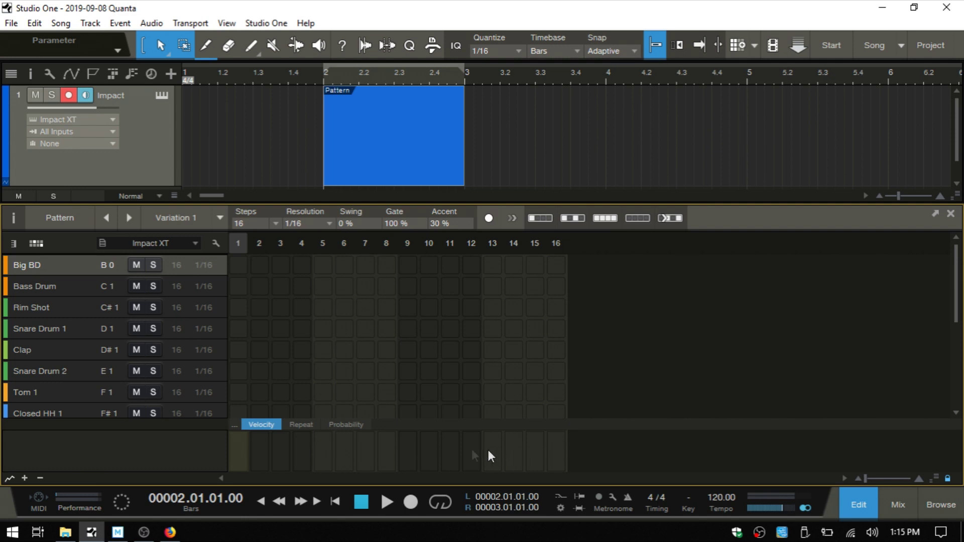
# - Add Bank A > Pad 1's Filter - Drive as a pattern automation lane
pyautogui.click(234, 425)
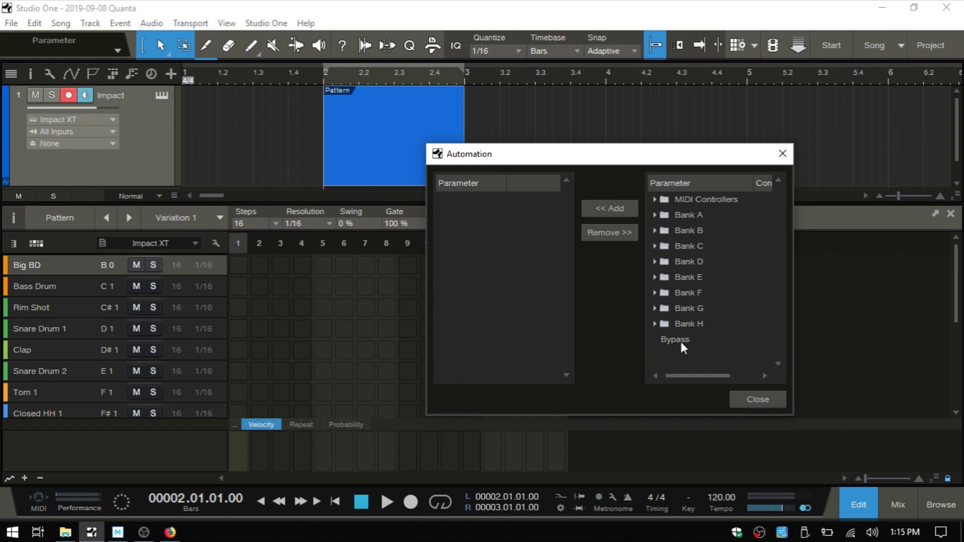
pyautogui.click(656, 214)
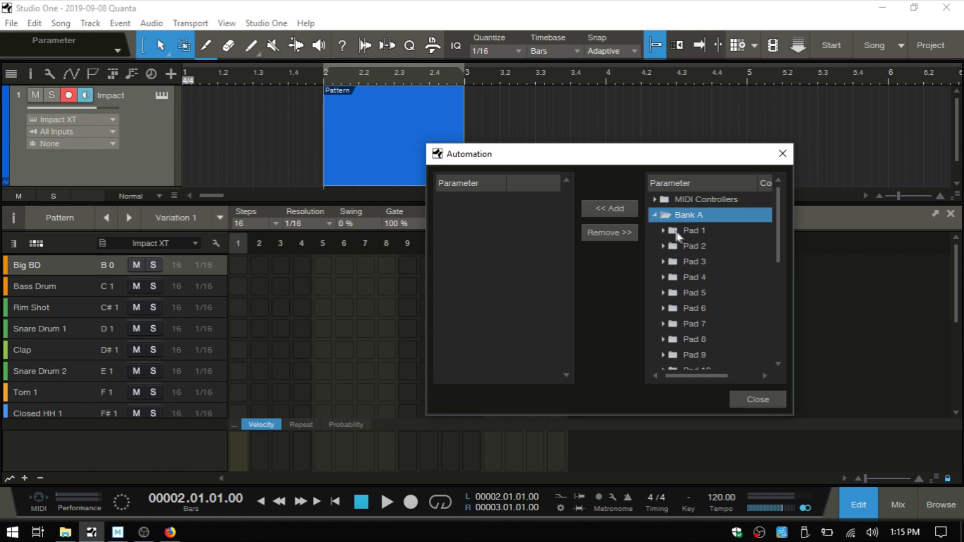
pyautogui.click(664, 230)
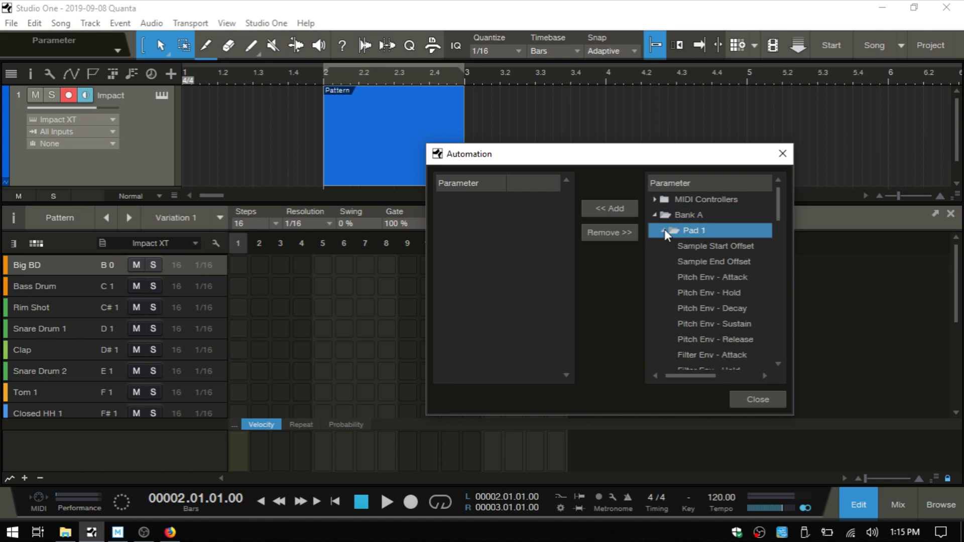
pyautogui.scroll(-5, 709, 264)
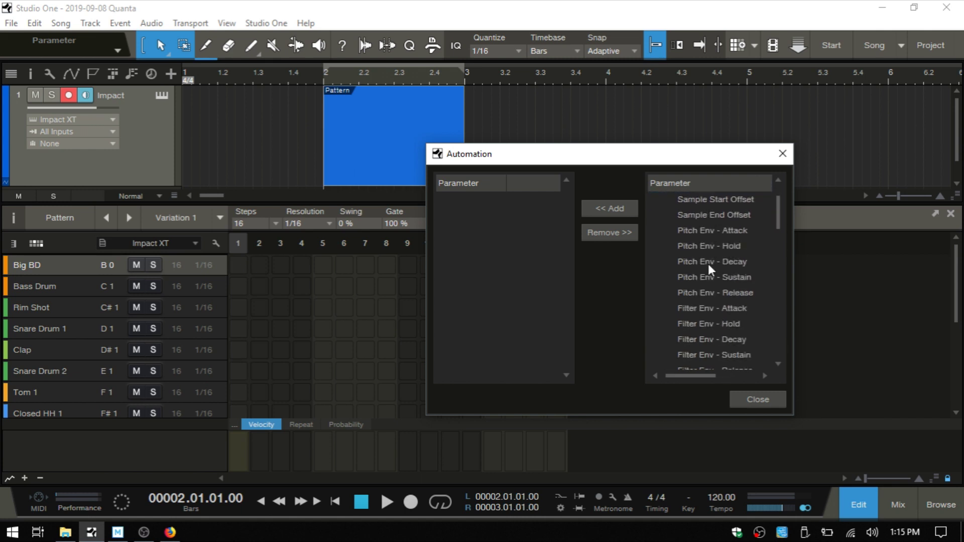
pyautogui.scroll(-7, 705, 236)
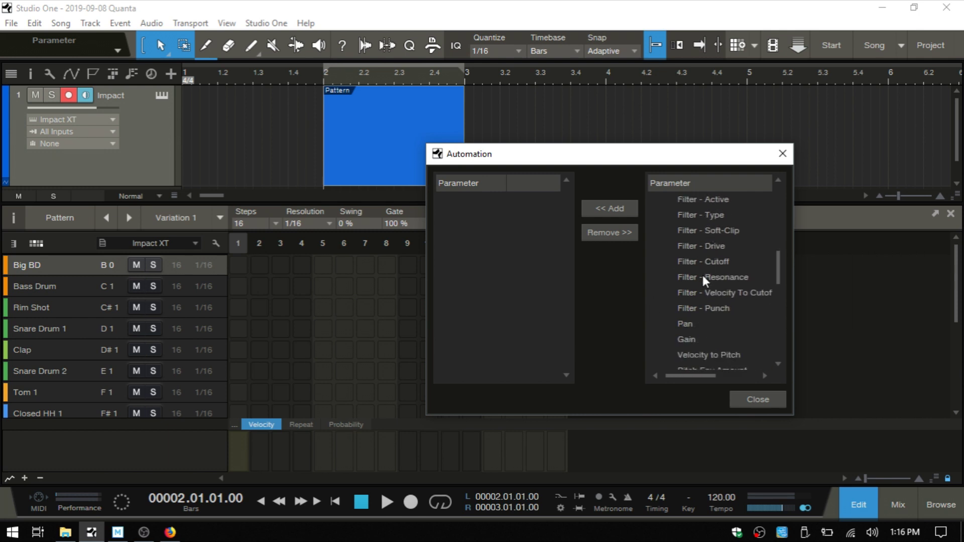
pyautogui.click(684, 249)
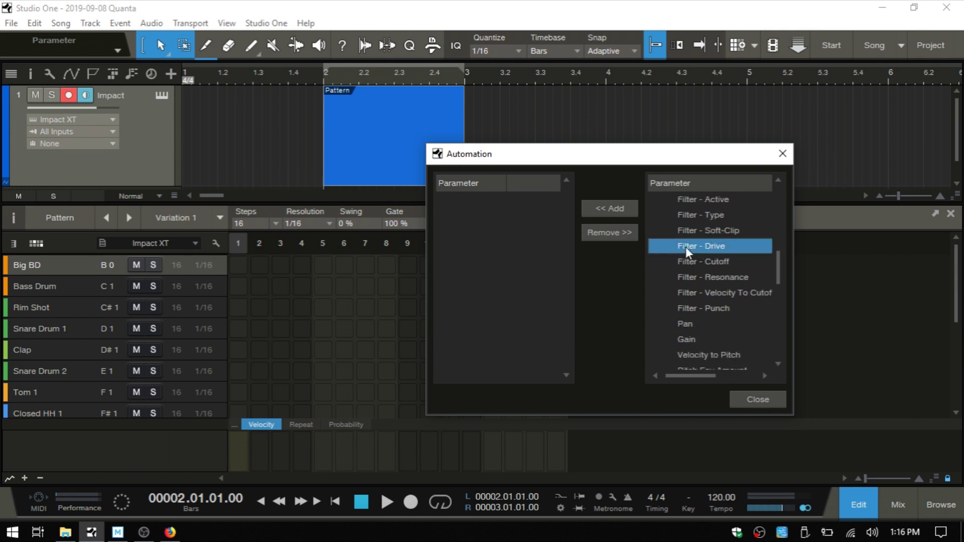
pyautogui.click(611, 210)
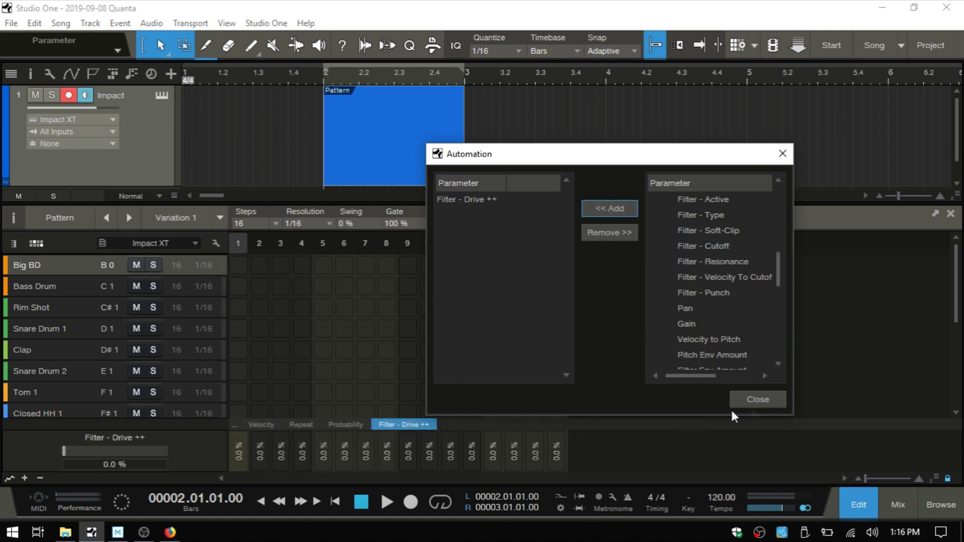
pyautogui.click(766, 399)
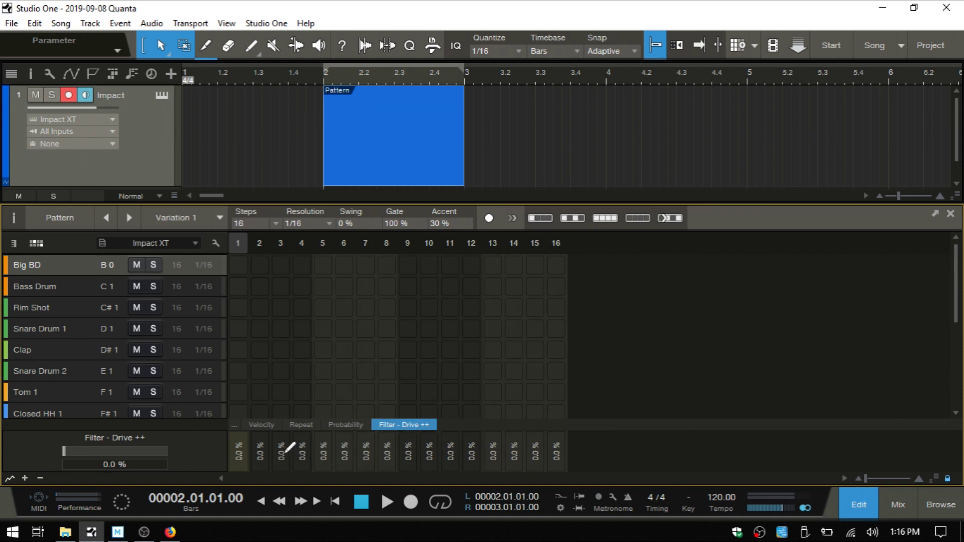
pyautogui.click(161, 96)
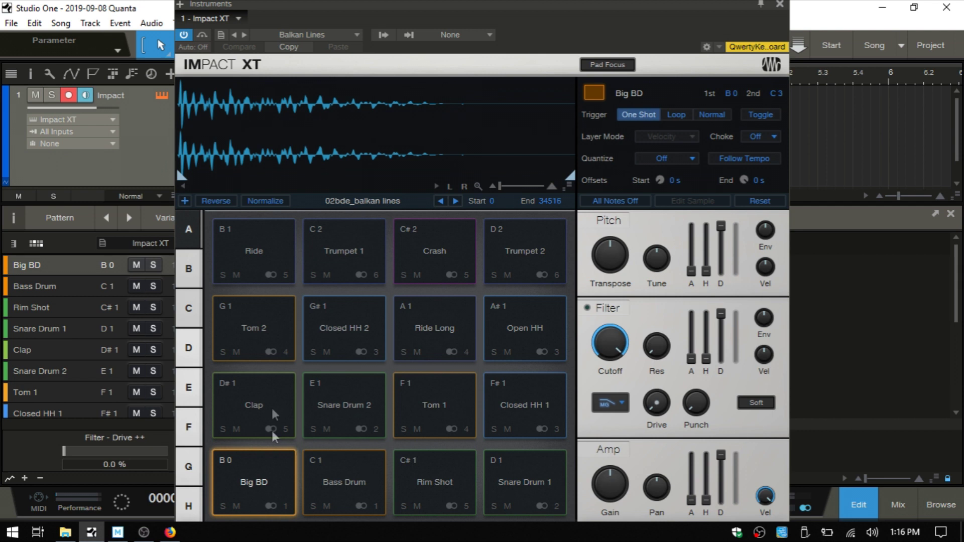
pyautogui.click(188, 269)
pyautogui.click(188, 308)
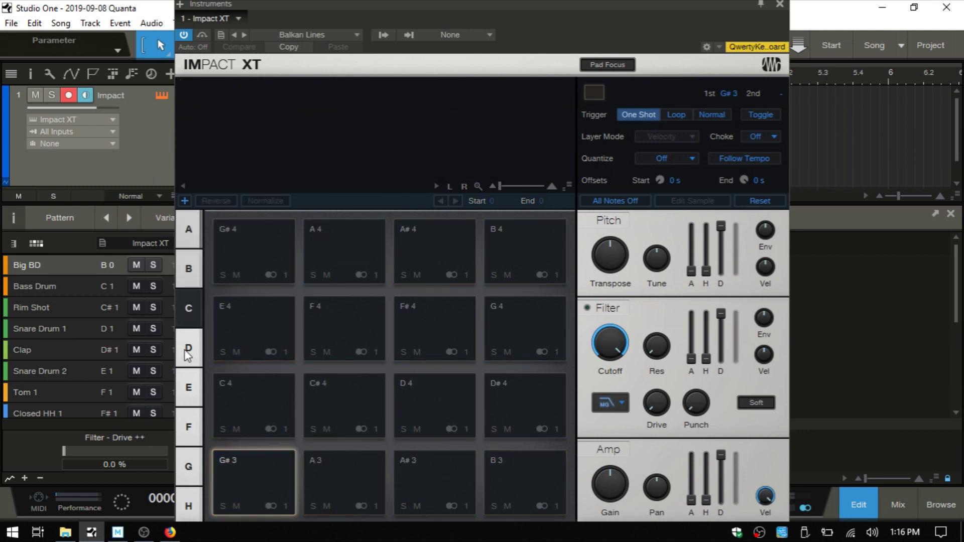
pyautogui.click(189, 346)
pyautogui.click(188, 230)
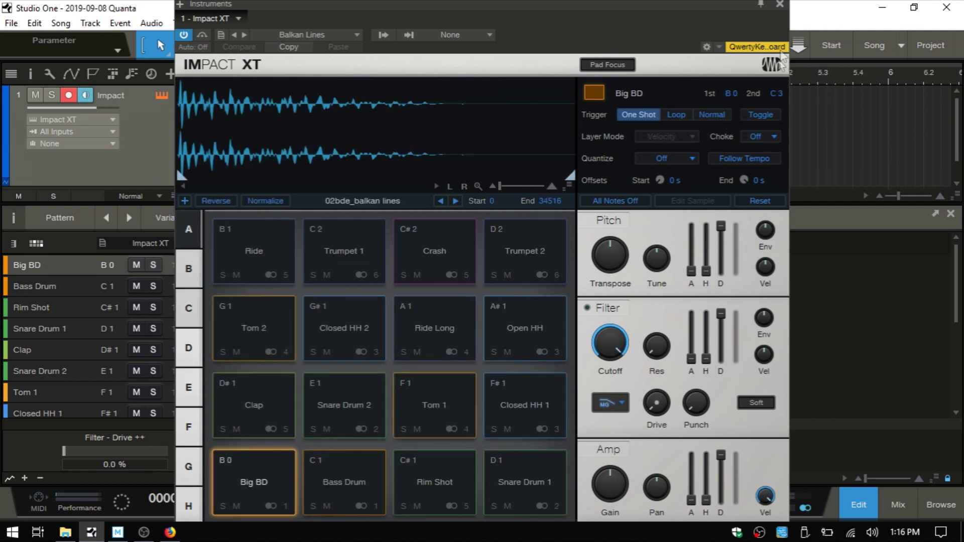
pyautogui.click(780, 5)
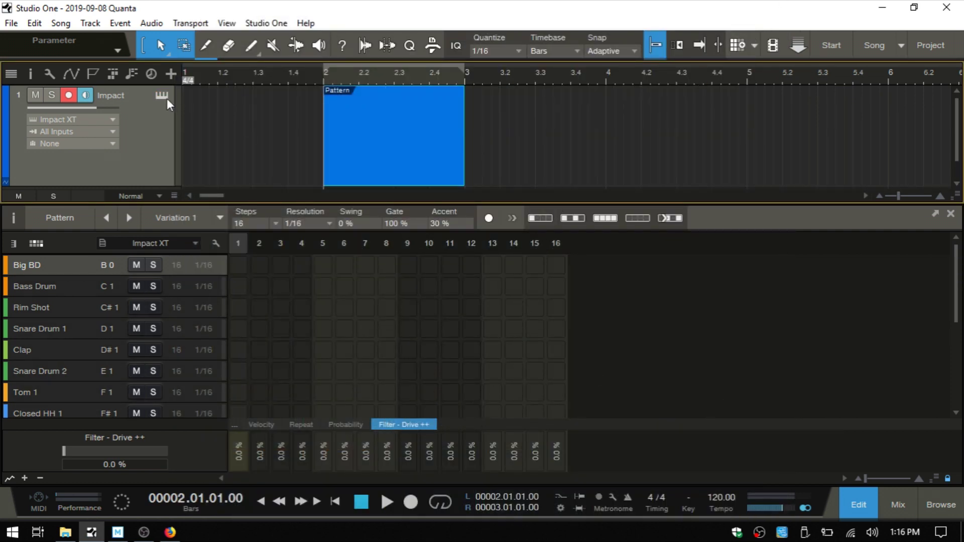
# - Remove the Filter - Drive lane and reopen the Impact XT window, shifted right
pyautogui.rightClick(410, 424)
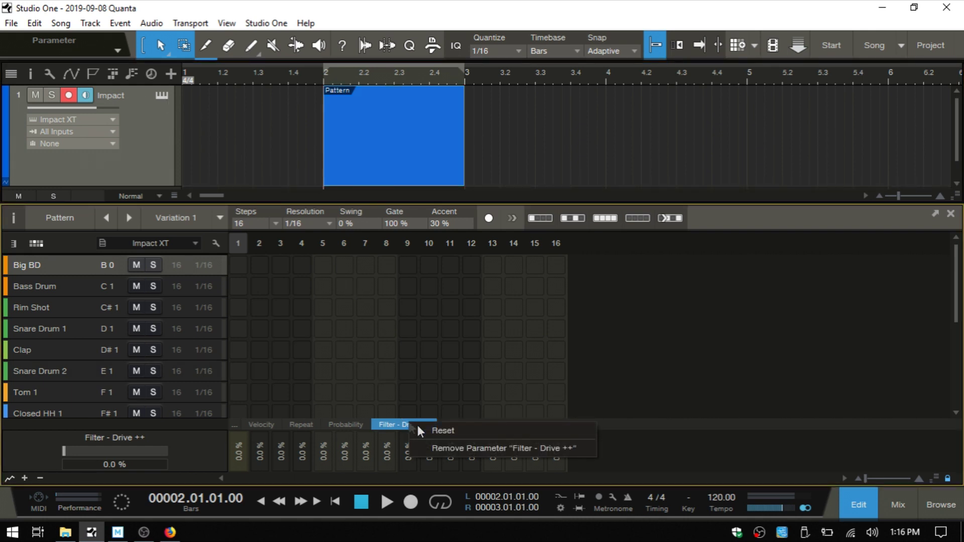
pyautogui.click(454, 448)
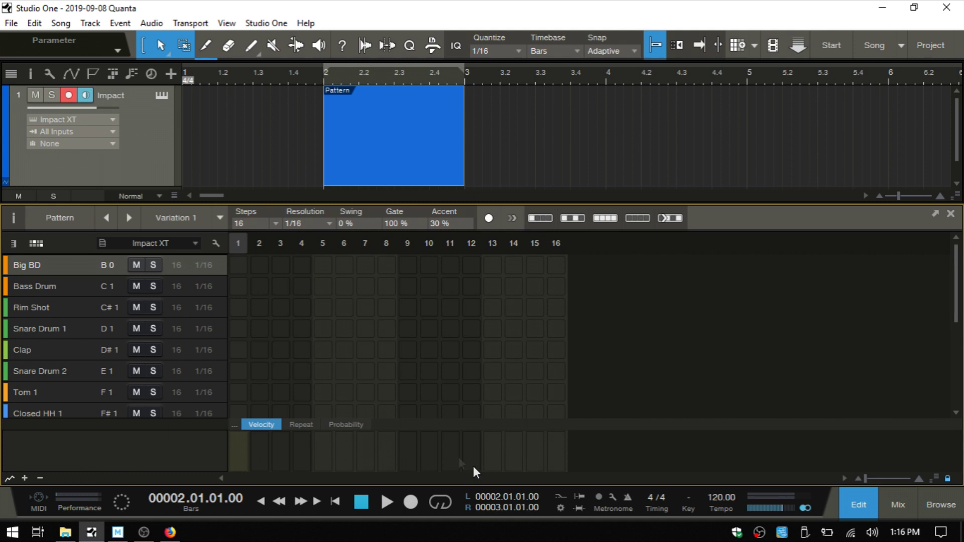
pyautogui.click(162, 95)
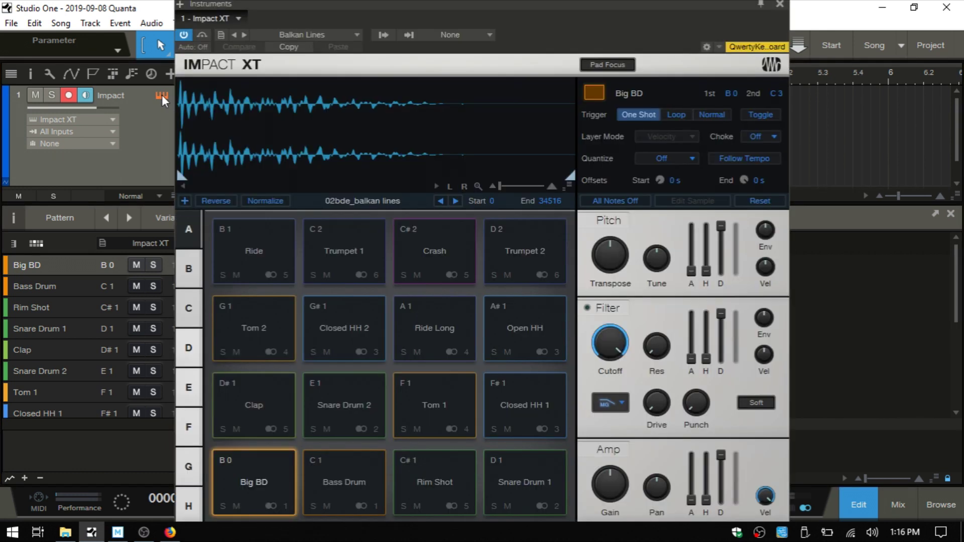
pyautogui.moveTo(488, 5); pyautogui.dragTo(560, 9)
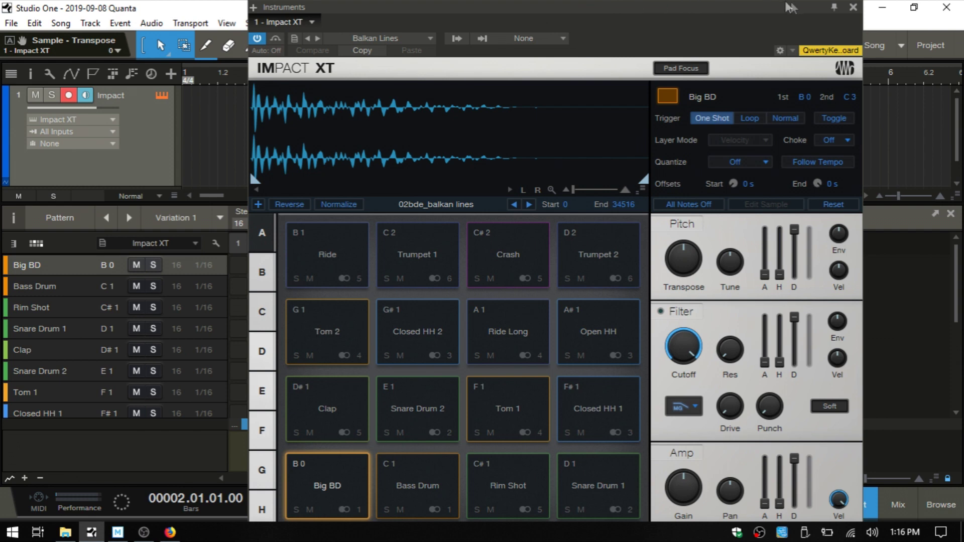
# - Add a Sample - Transpose automation lane to the pattern, all 16 steps at 0
pyautogui.click(853, 8)
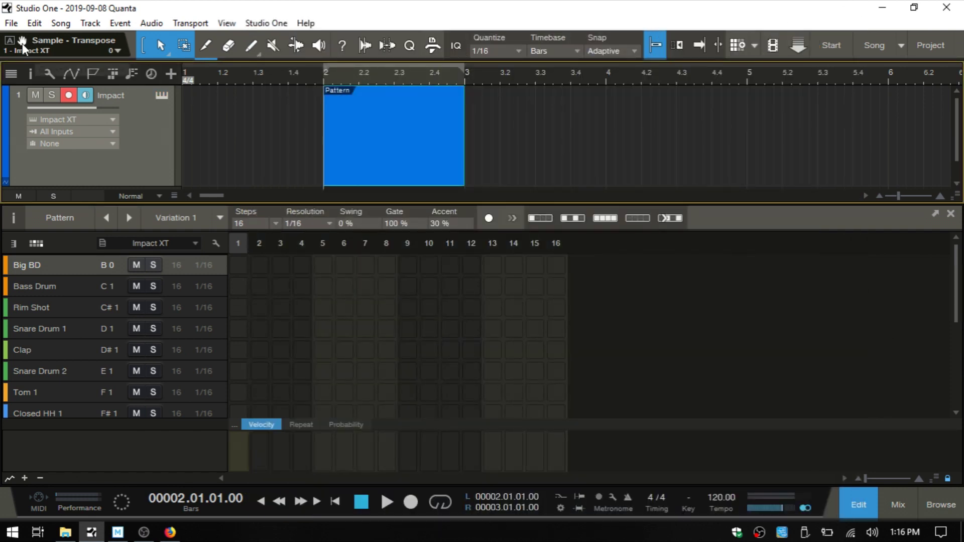
pyautogui.moveTo(22, 43); pyautogui.dragTo(426, 448)
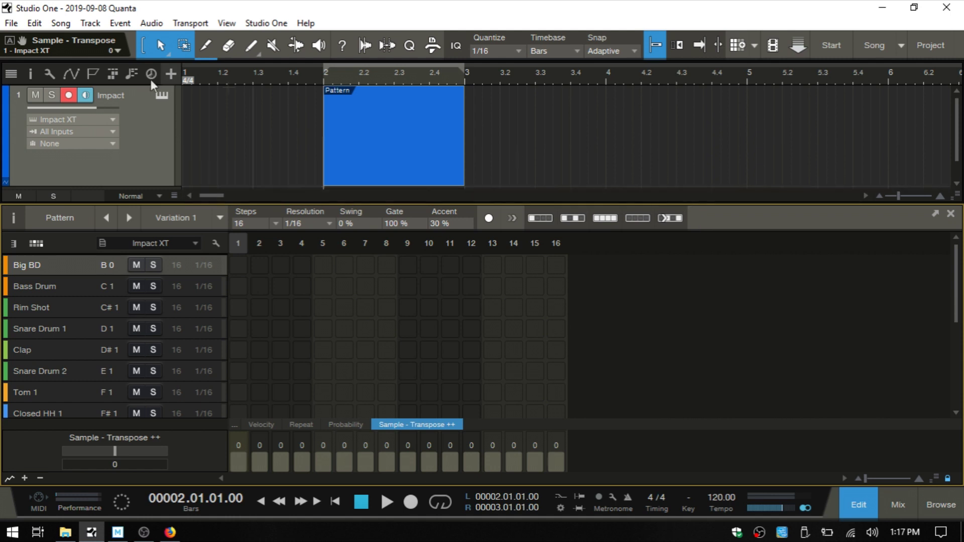
pyautogui.click(157, 95)
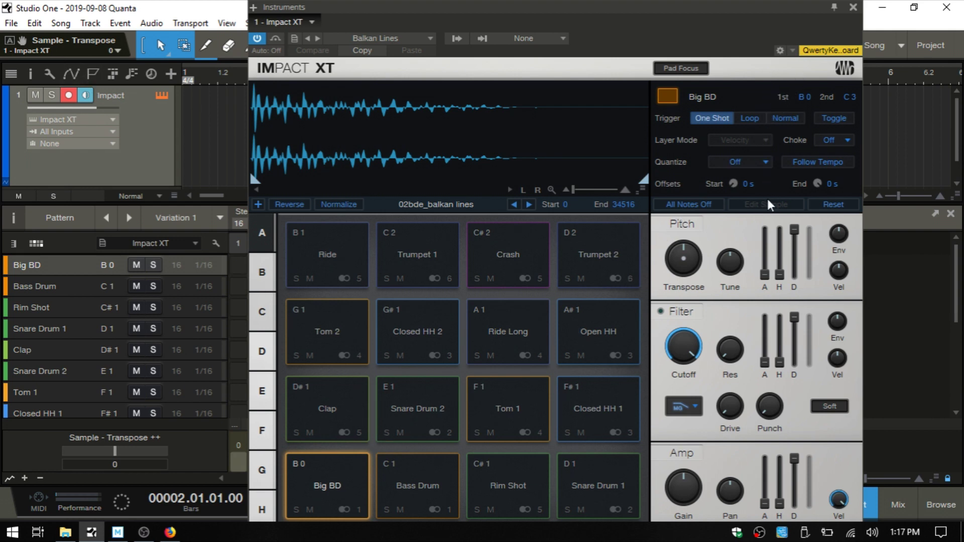
pyautogui.click(852, 10)
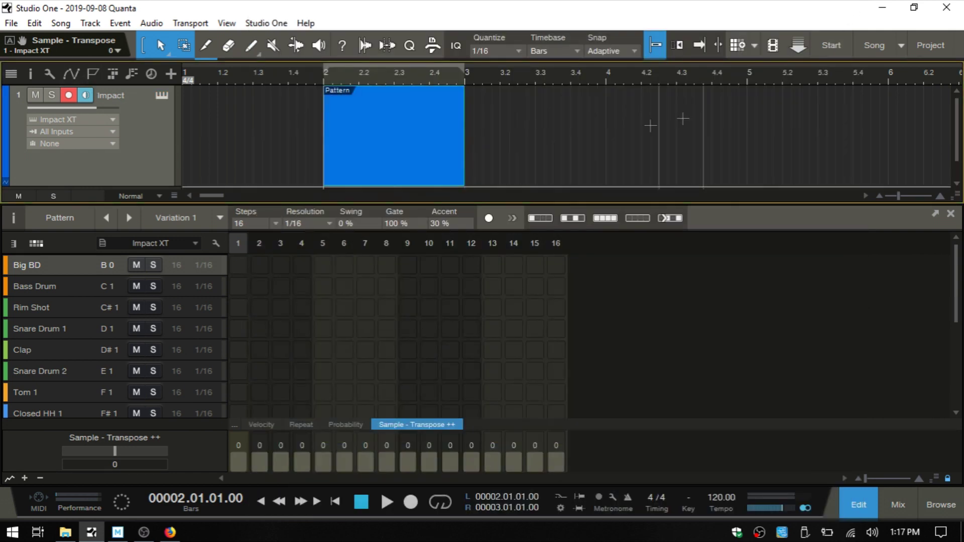
# - Add a new Mai Tai instrument track from the Instruments browser
pyautogui.click(856, 505)
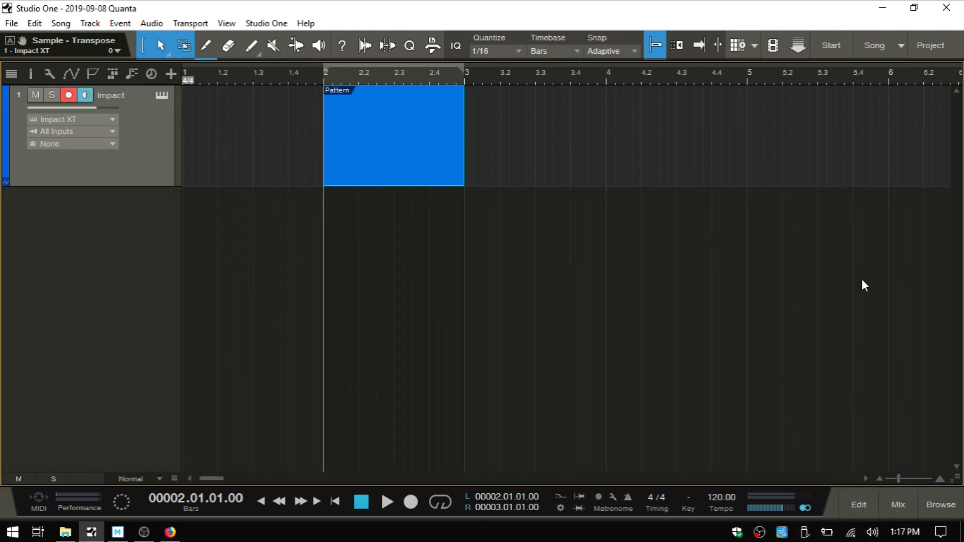
pyautogui.click(939, 505)
pyautogui.moveTo(785, 221); pyautogui.dragTo(403, 316)
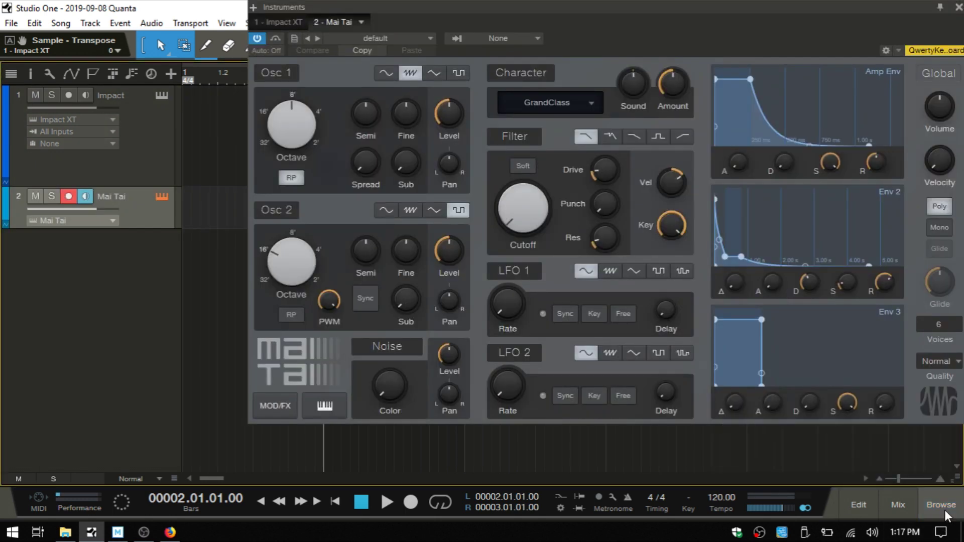
pyautogui.click(947, 512)
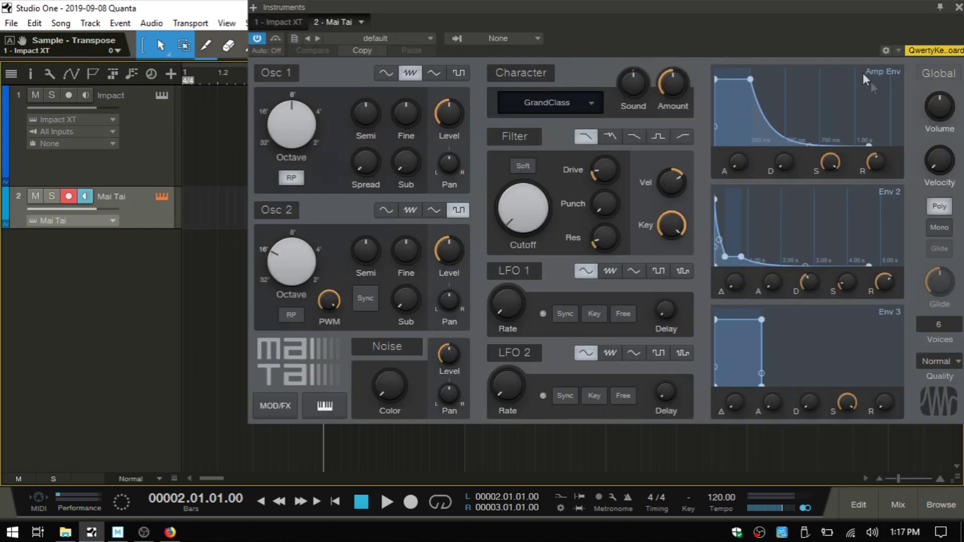
pyautogui.moveTo(719, 8); pyautogui.dragTo(677, 68)
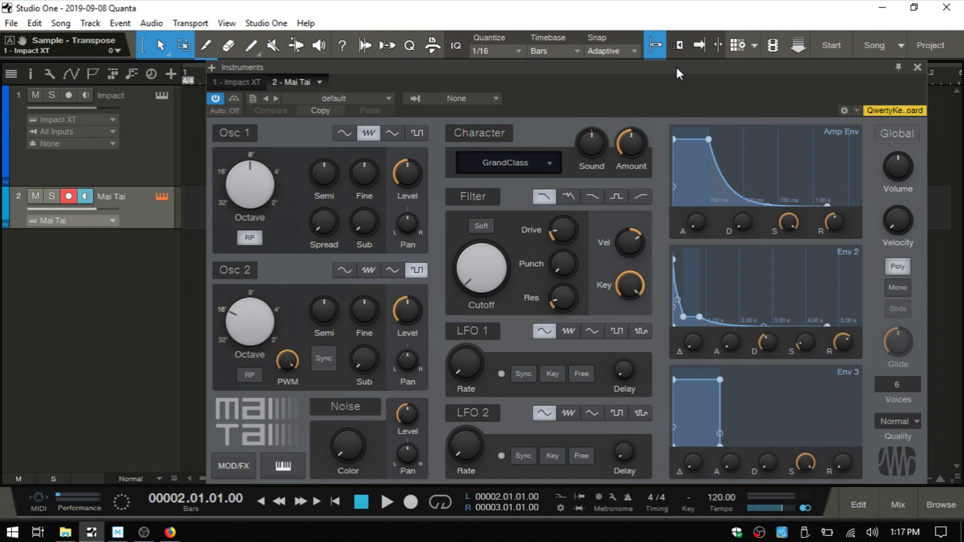
pyautogui.click(918, 68)
# - Create a one-bar Mai Tai part at bar 2 and give it a Sound automation lane
pyautogui.doubleClick(388, 210)
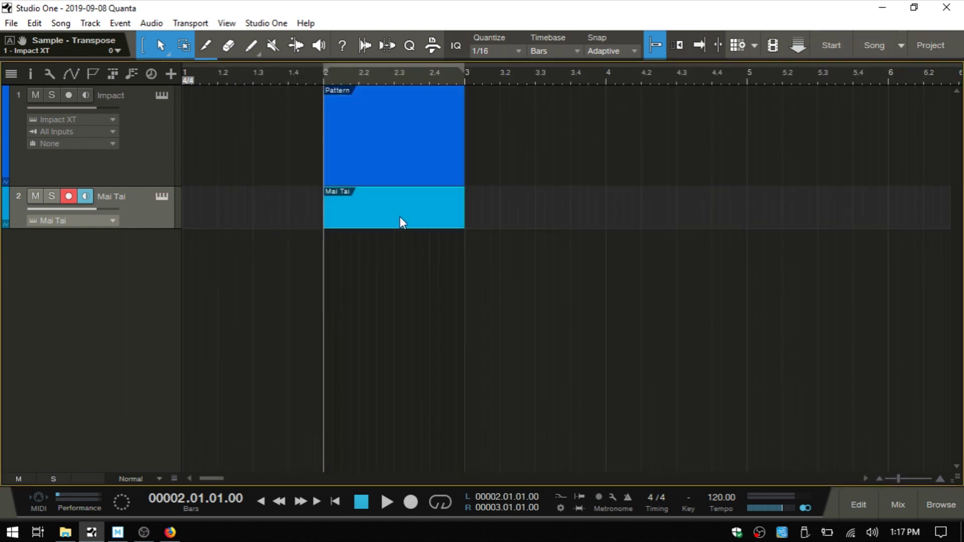
pyautogui.click(167, 197)
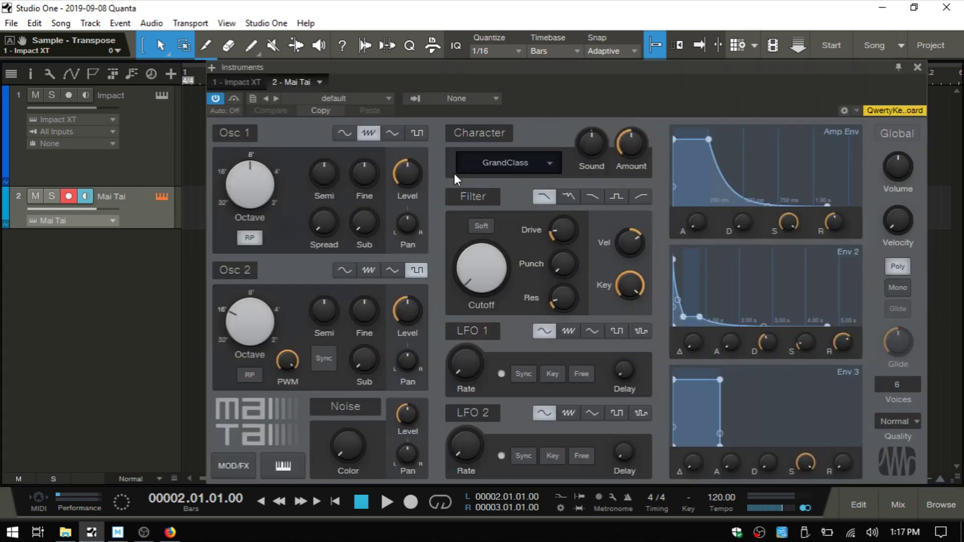
pyautogui.click(595, 145)
pyautogui.click(919, 68)
pyautogui.doubleClick(393, 215)
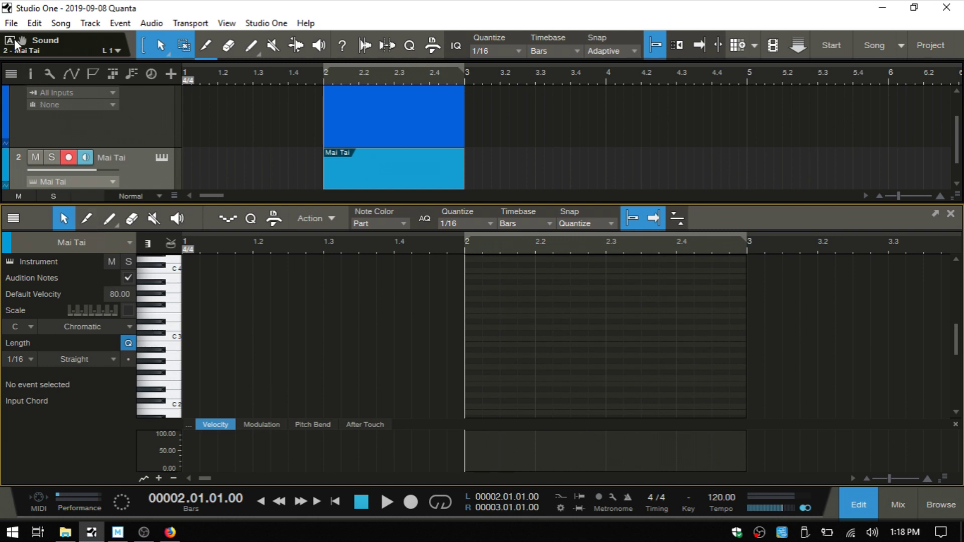
pyautogui.moveTo(22, 42); pyautogui.dragTo(435, 455)
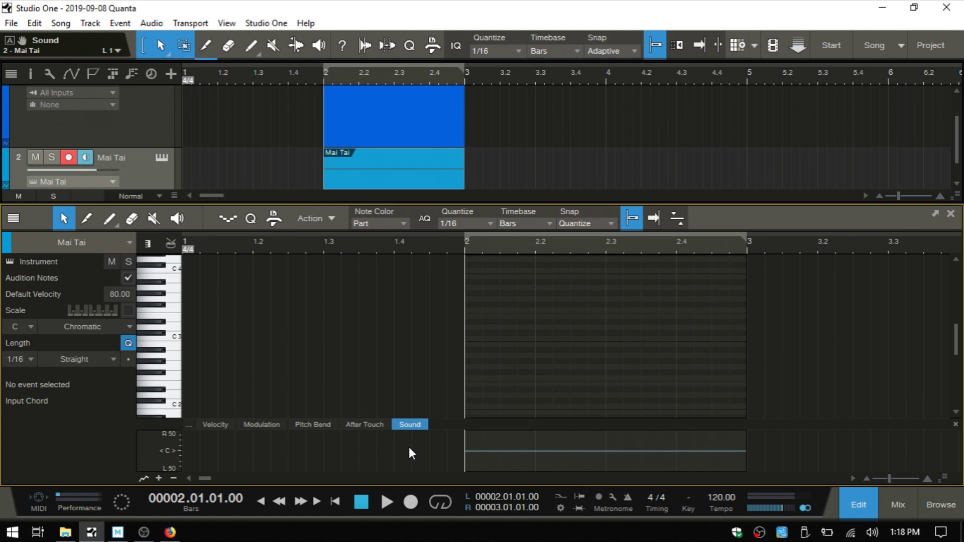
# - Target Mai Tai's filter Cutoff and show its flat 20.00 Hz envelope on the track
pyautogui.click(859, 508)
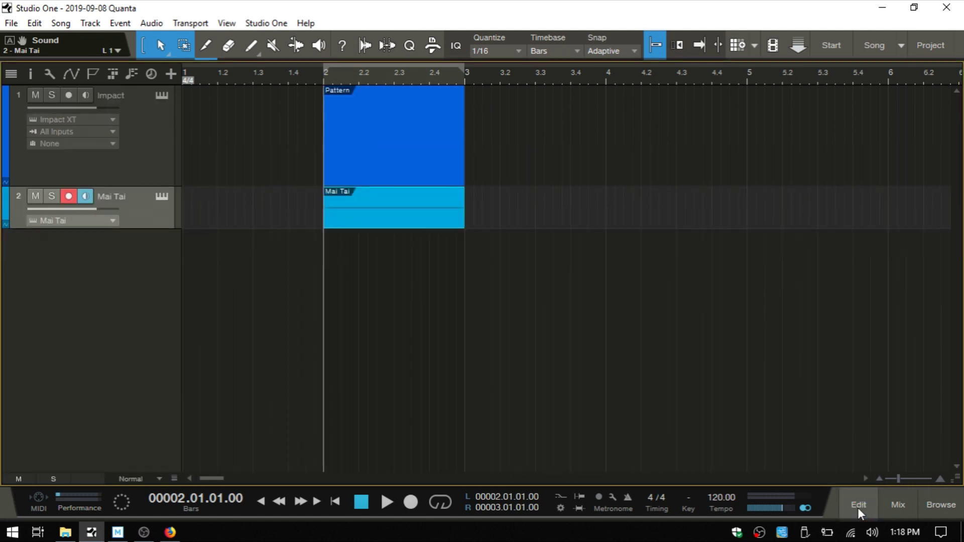
pyautogui.click(162, 197)
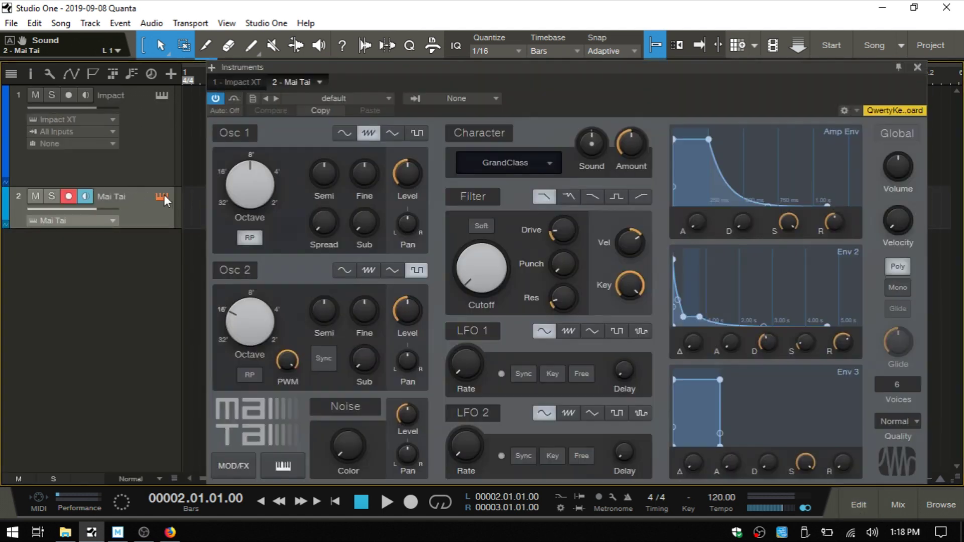
pyautogui.click(483, 268)
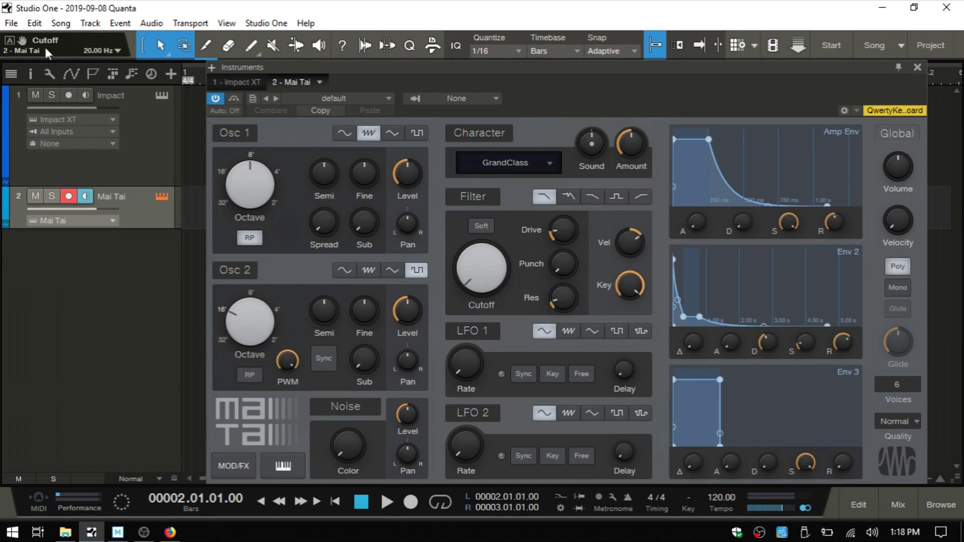
pyautogui.click(919, 66)
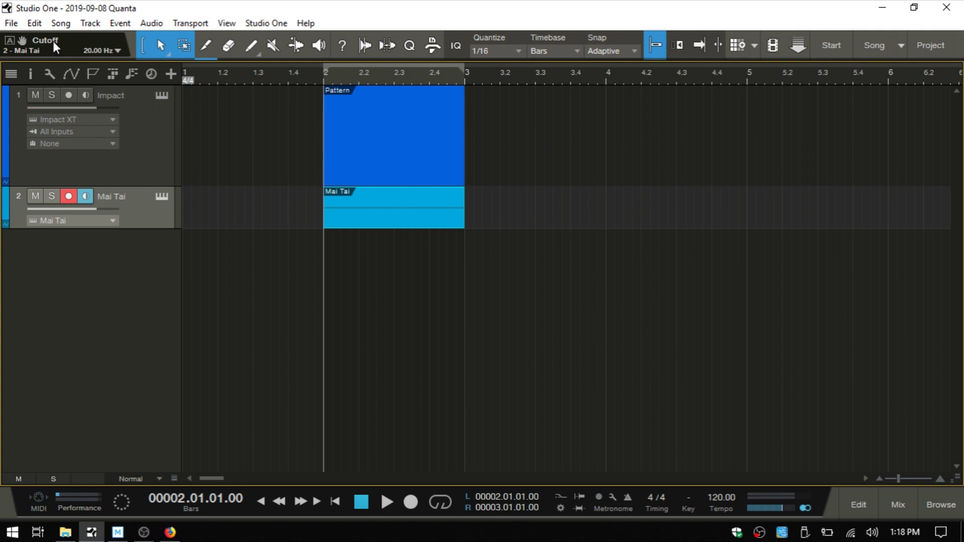
pyautogui.click(8, 40)
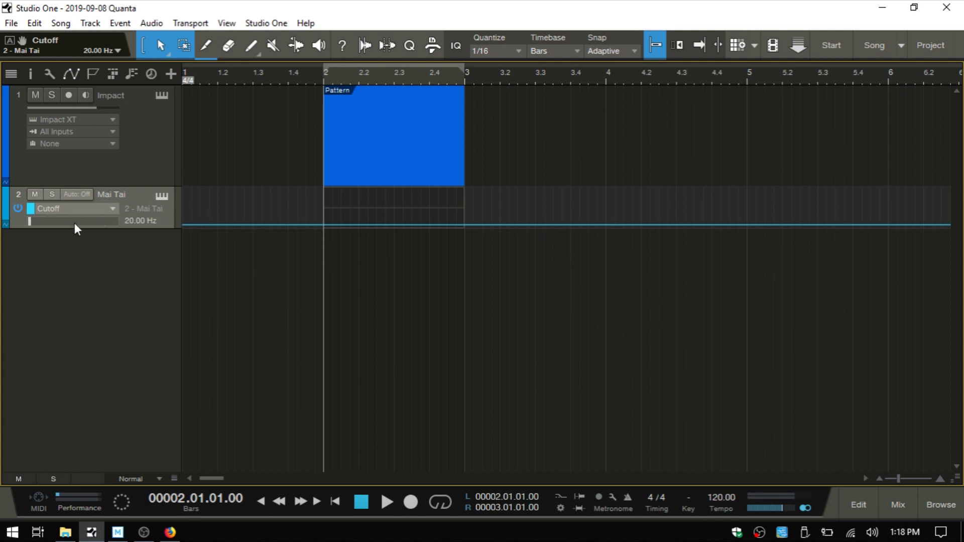
# - Enlarge the Mai Tai automation lane and target Character Amount at 50%
pyautogui.moveTo(74, 229); pyautogui.dragTo(69, 331)
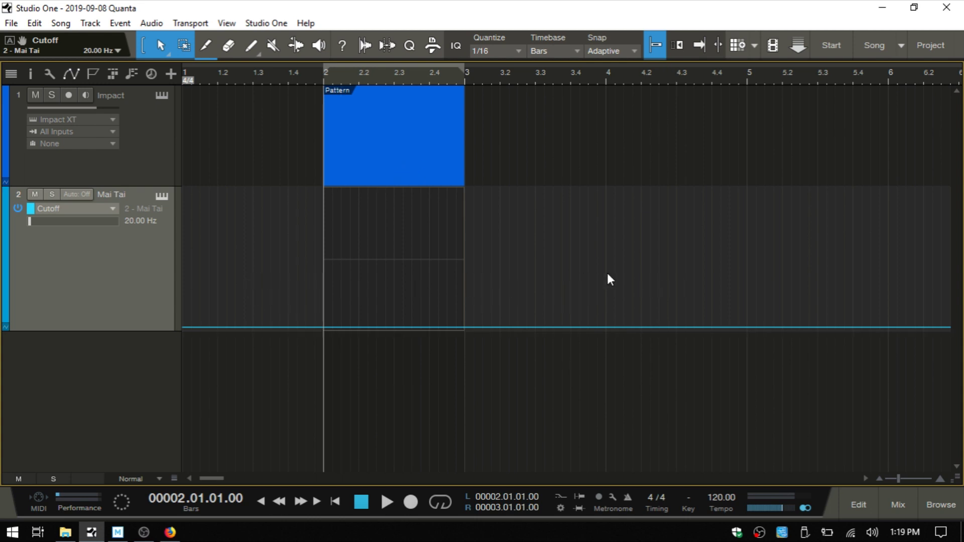
pyautogui.click(161, 195)
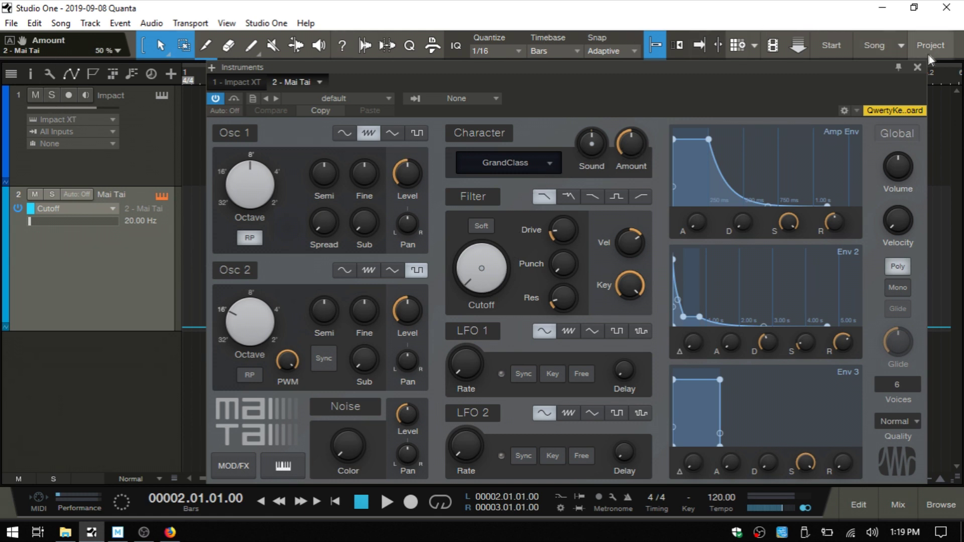
# - Expand the Mai Tai track into separate Cutoff (20.00 Hz) and Amount (50 %) lanes
pyautogui.click(918, 67)
pyautogui.click(9, 40)
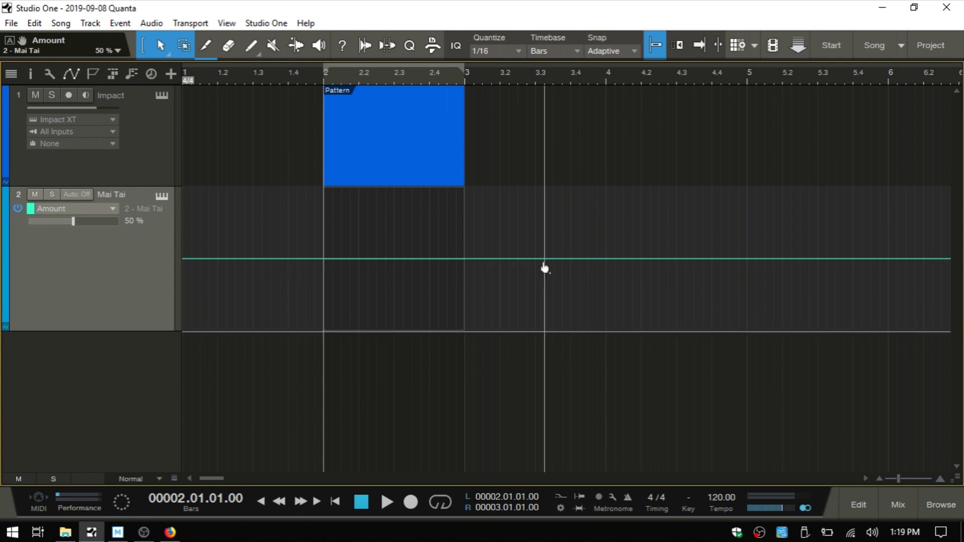
pyautogui.click(110, 207)
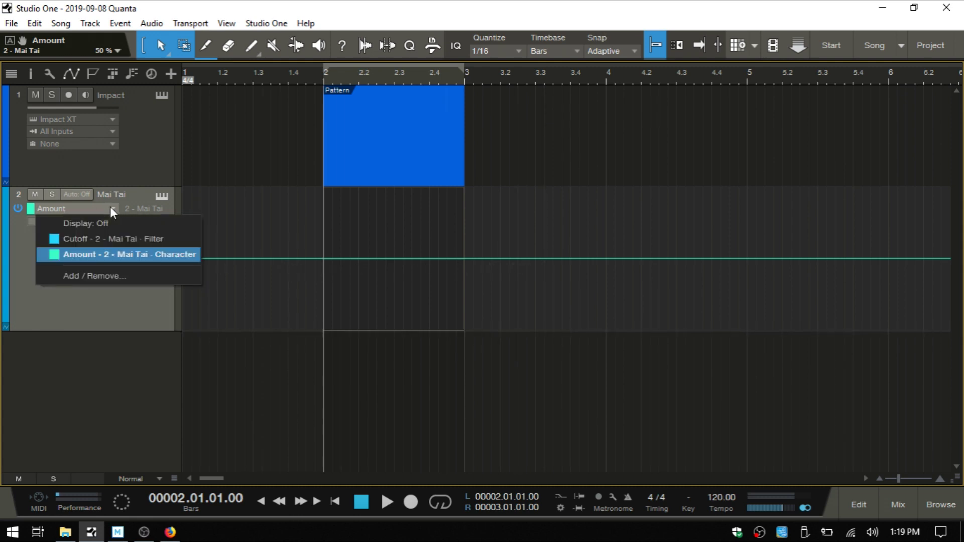
pyautogui.click(97, 239)
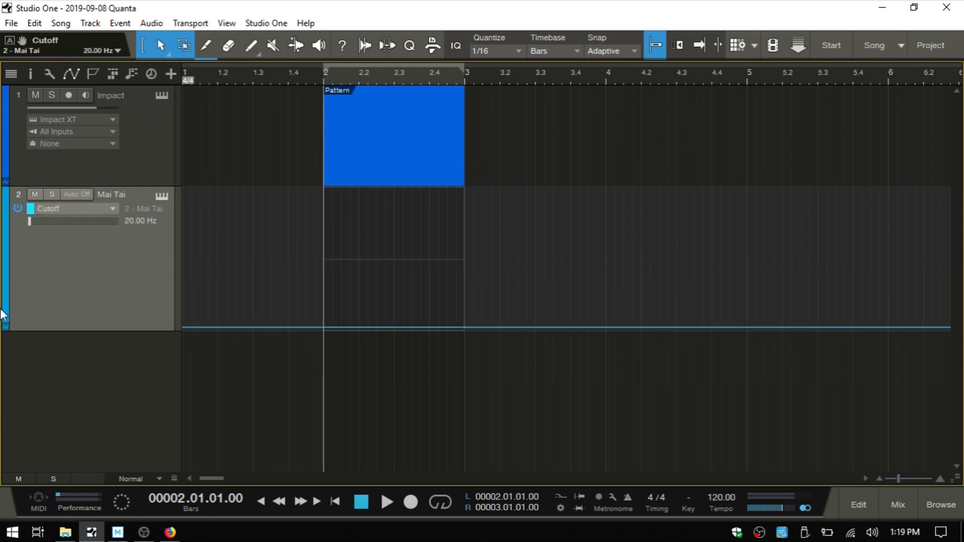
pyautogui.click(6, 326)
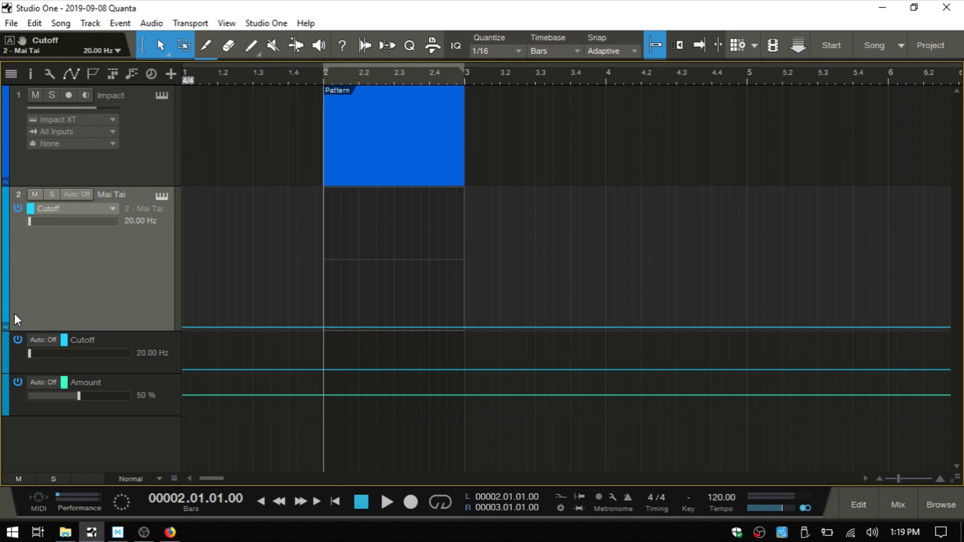